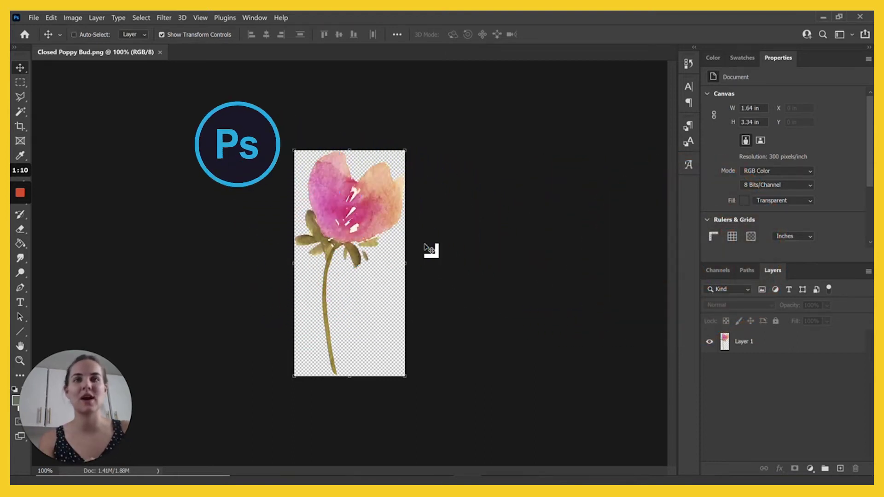
Zoom the Closed Poppy Bud image to 200% and nudge the canvas up slightly.
{"action": "key", "text": "ctrl+plus"}
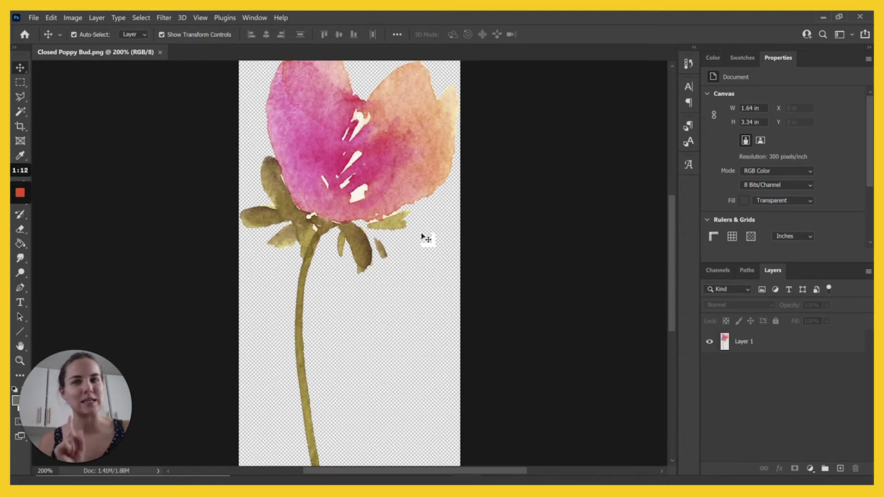
{"action": "scroll", "coordinate": [518, 294], "scroll_direction": "up", "scroll_amount": 4}
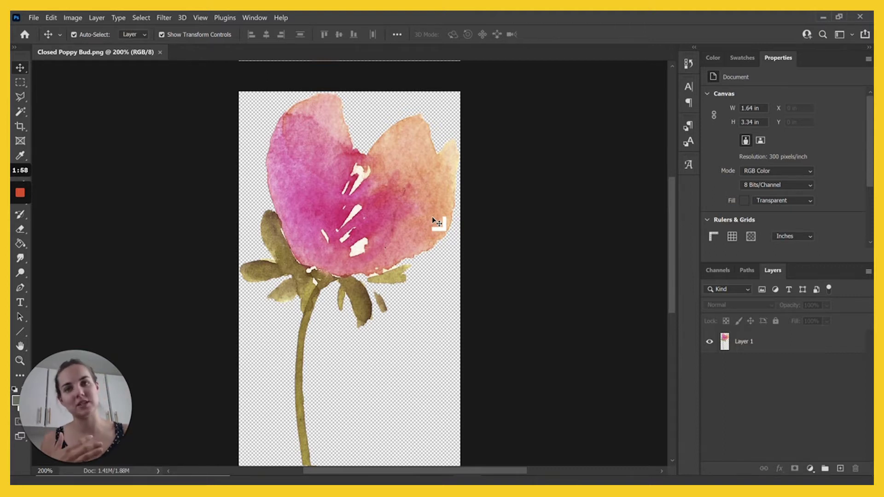
Zoom in through 800% to 1600% until the watercolor's individual pixels show.
{"action": "key", "text": "ctrl+plus"}
{"action": "key", "text": "ctrl+plus"}
{"action": "key", "text": "ctrl+plus"}
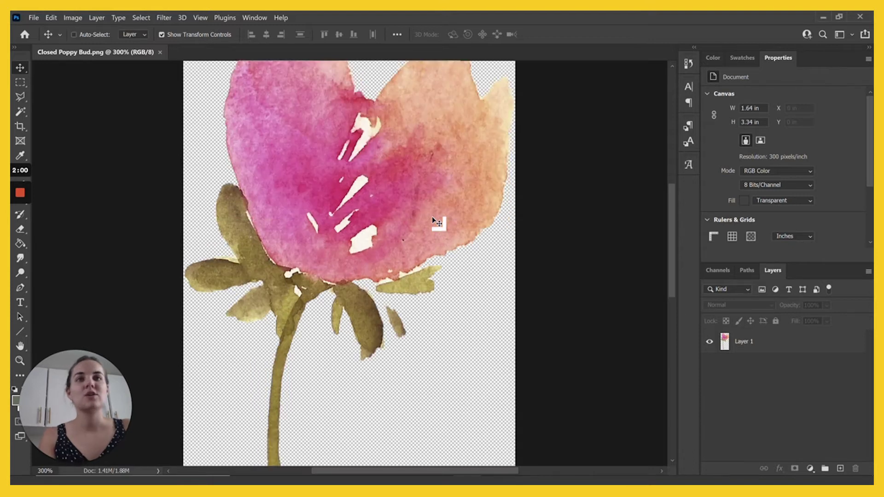
{"action": "key", "text": "ctrl+plus"}
{"action": "key", "text": "ctrl+plus"}
{"action": "key", "text": "ctrl+plus"}
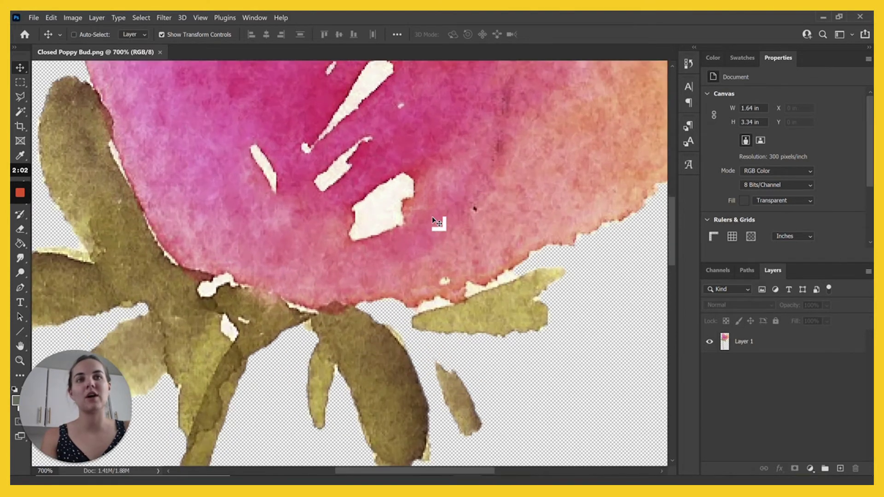
{"action": "key", "text": "ctrl+plus"}
{"action": "key", "text": "ctrl+plus"}
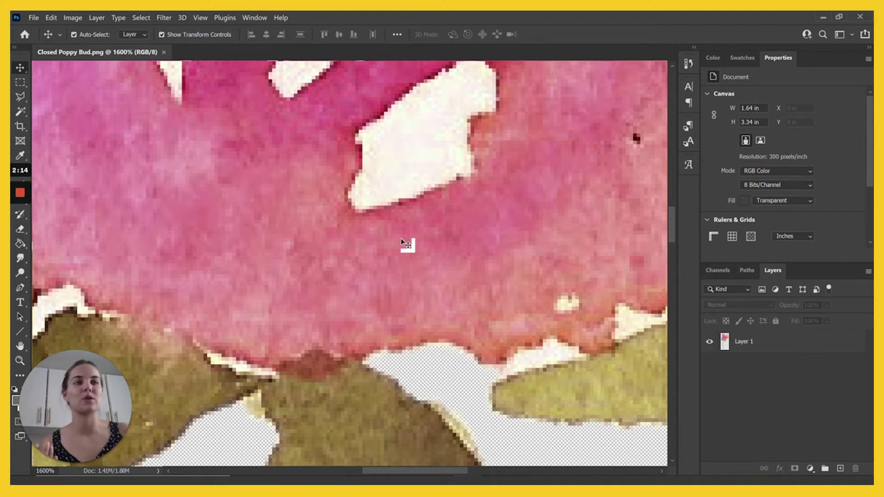
Open Image Size (491 × 1002 px, 300 pixels/inch), centre the dialog, and select the Resolution field.
{"action": "left_click", "coordinate": [70, 18]}
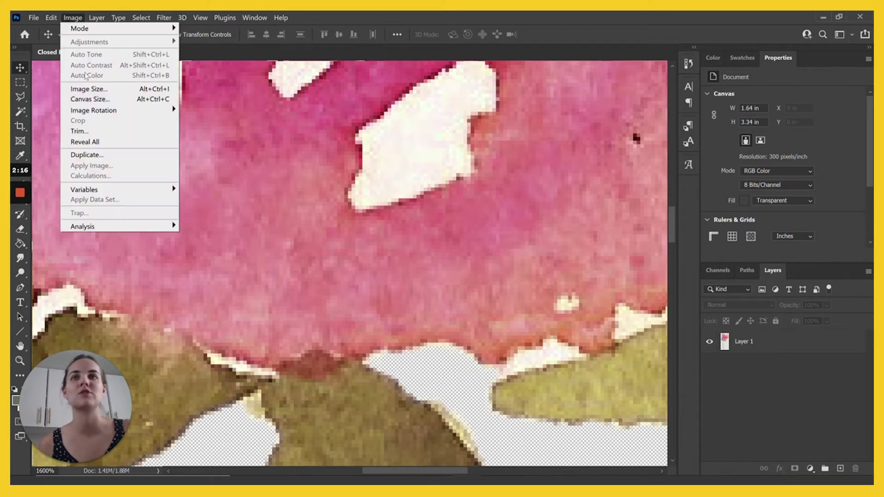
{"action": "left_click", "coordinate": [94, 90]}
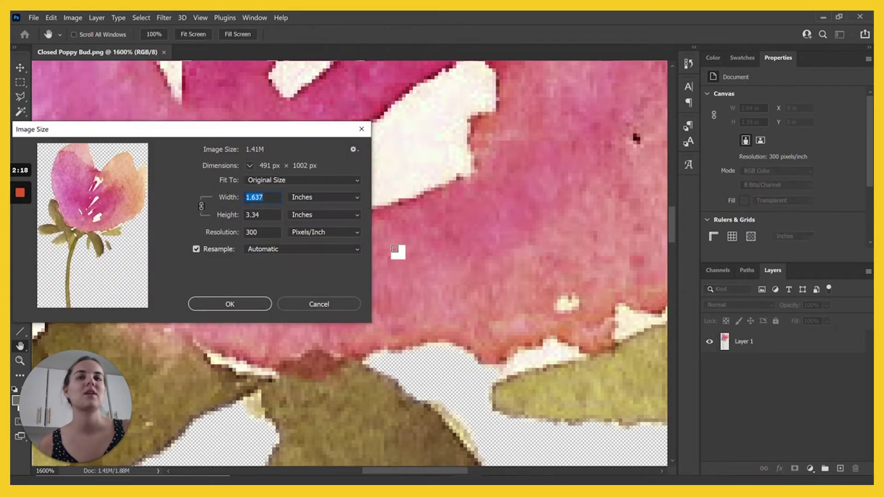
{"action": "left_click_drag", "start_coordinate": [258, 127], "coordinate": [343, 126]}
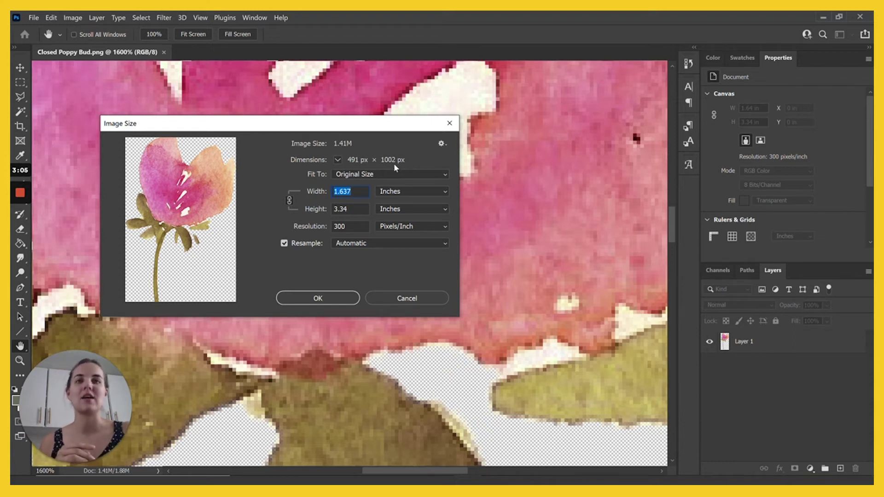
{"action": "left_click", "coordinate": [346, 227]}
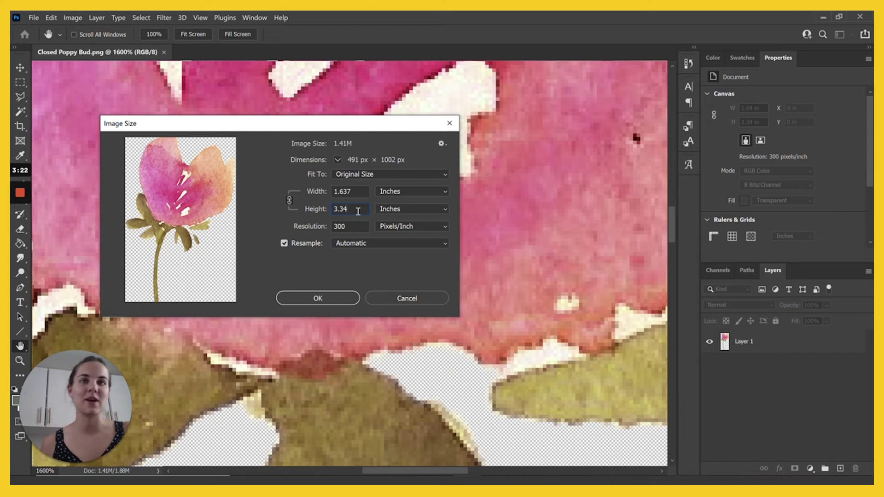
Try a 3-inch width (900 × 1837 px at 300 ppi), then re-enter the width as 1 inch.
{"action": "double_click", "coordinate": [355, 195]}
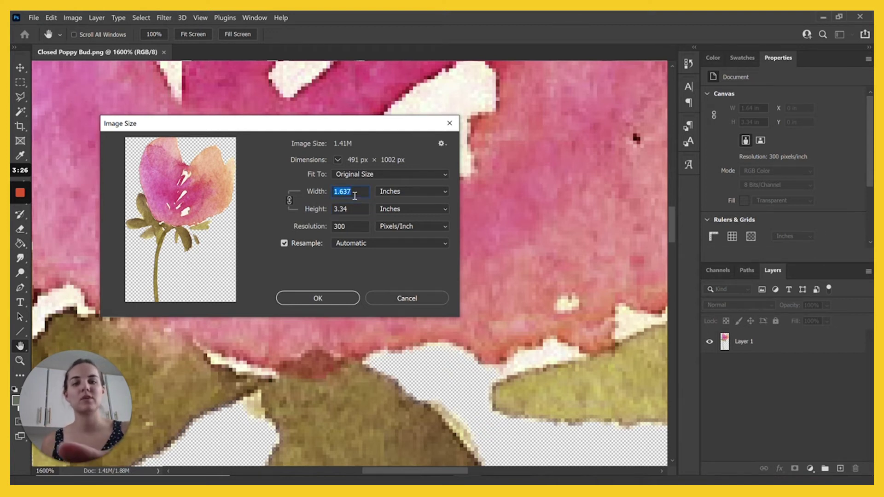
{"action": "type", "text": "3"}
{"action": "left_click", "coordinate": [360, 228]}
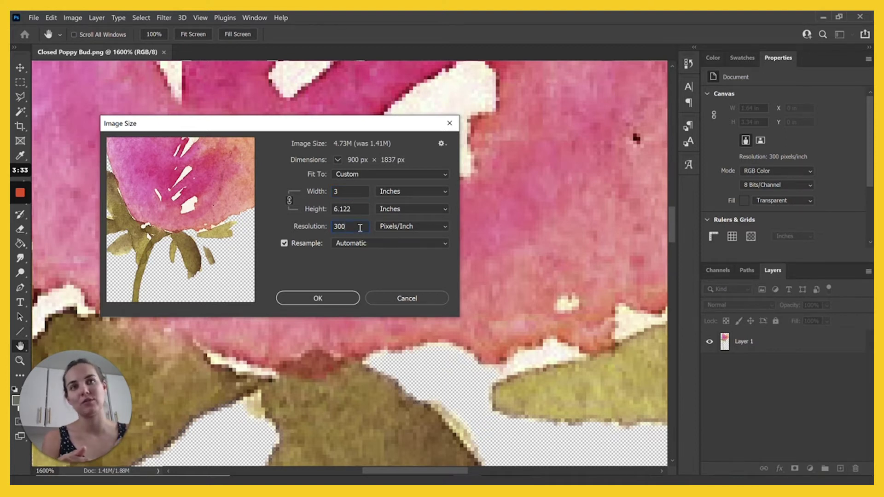
{"action": "left_click_drag", "start_coordinate": [360, 228], "coordinate": [331, 233]}
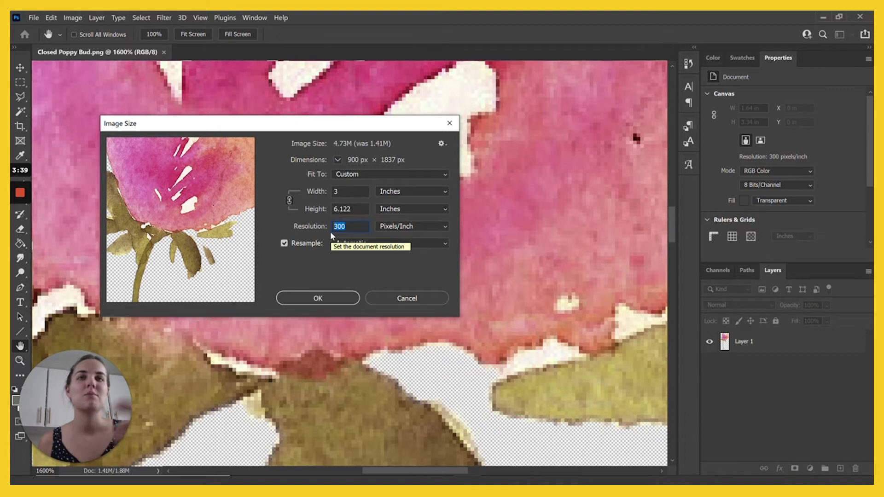
{"action": "double_click", "coordinate": [350, 191]}
{"action": "type", "text": "1"}
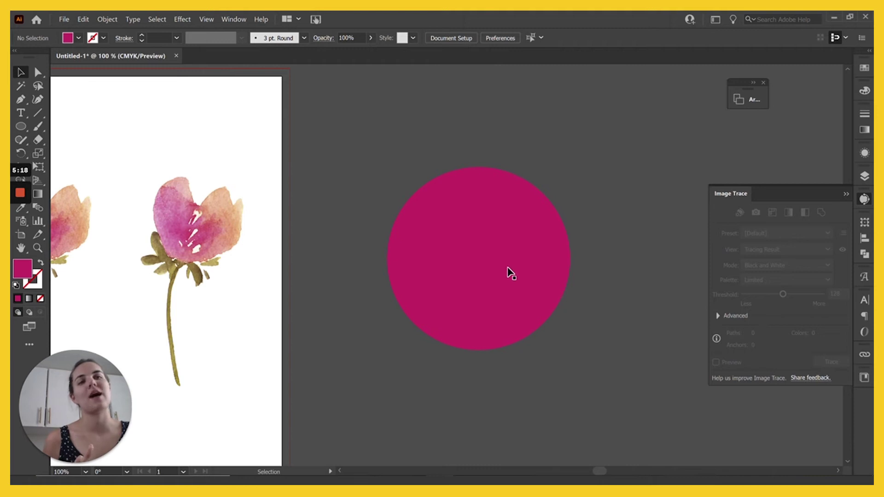
Select the magenta circle with the Selection tool to show its bounding box.
{"action": "left_click", "coordinate": [510, 274]}
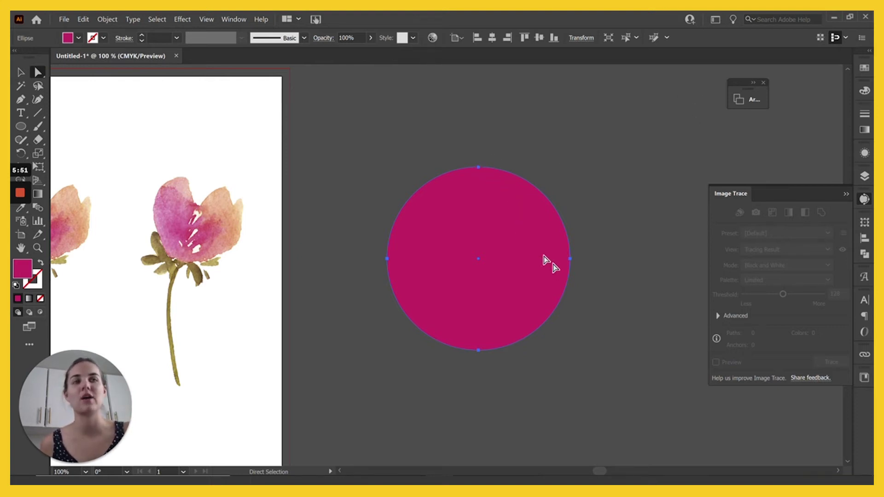
{"action": "left_click", "coordinate": [20, 72]}
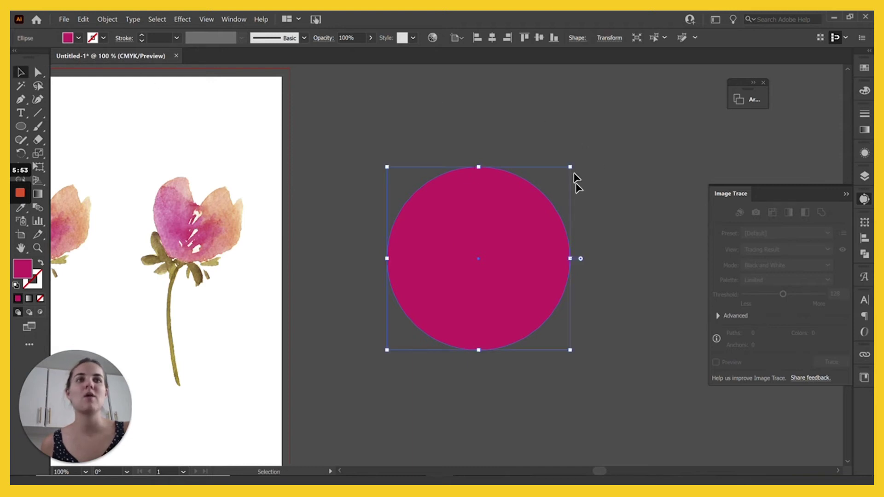
Drag the circle's corner handle to enlarge it to about 2.53 in.
{"action": "left_click_drag", "start_coordinate": [572, 164], "coordinate": [721, 134]}
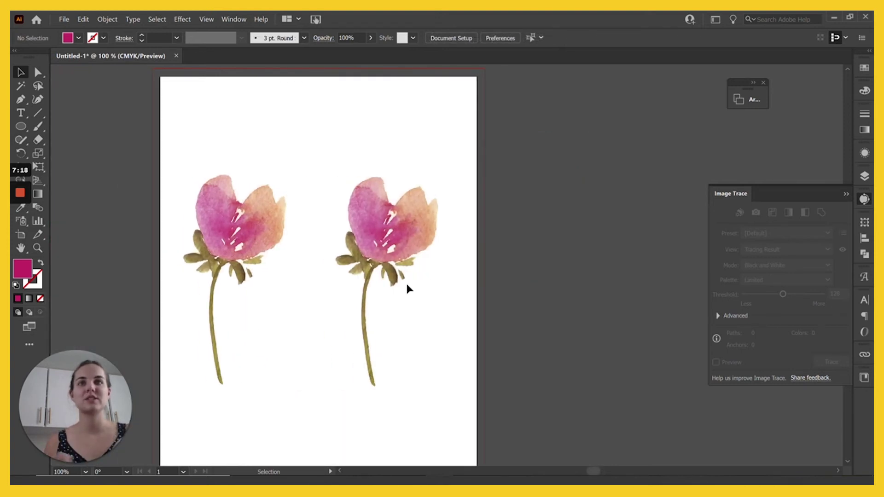
Collapse the Image Trace panel and select the left poppy, the linked Closed Poppy Bud.png.
{"action": "scroll", "coordinate": [407, 289], "scroll_direction": "left", "scroll_amount": 5}
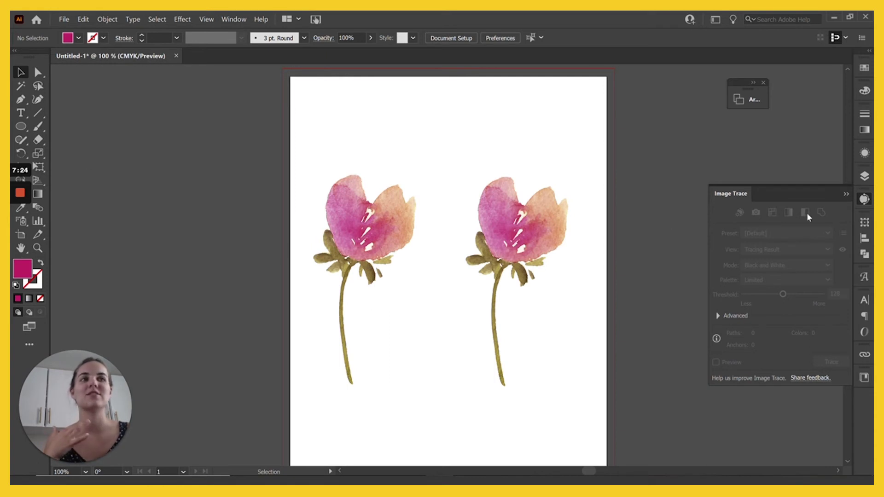
{"action": "left_click", "coordinate": [846, 195]}
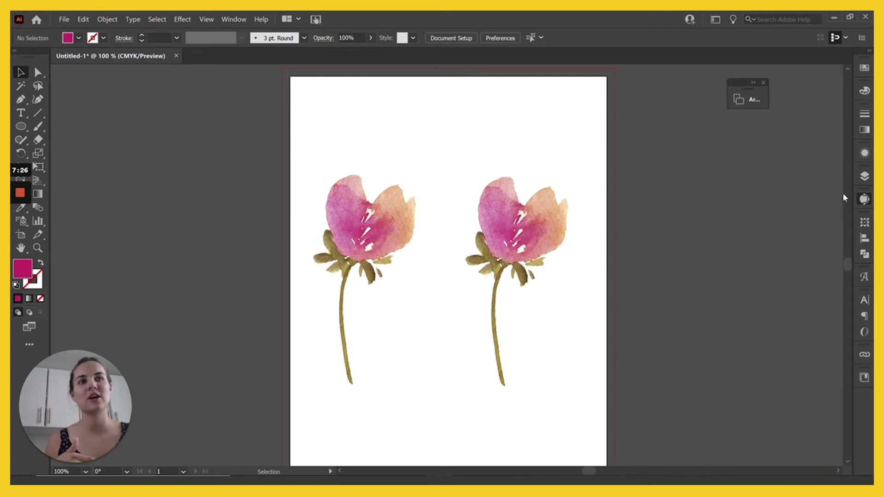
{"action": "left_click", "coordinate": [384, 234]}
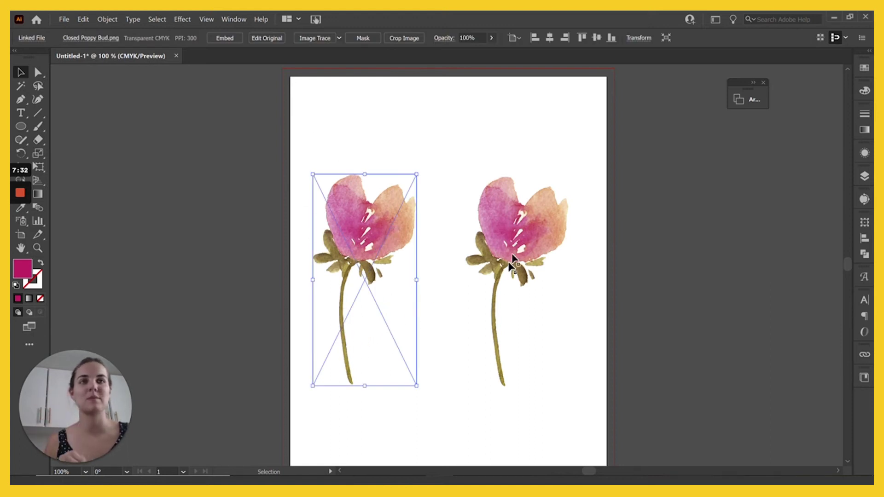
{"action": "left_click", "coordinate": [526, 244]}
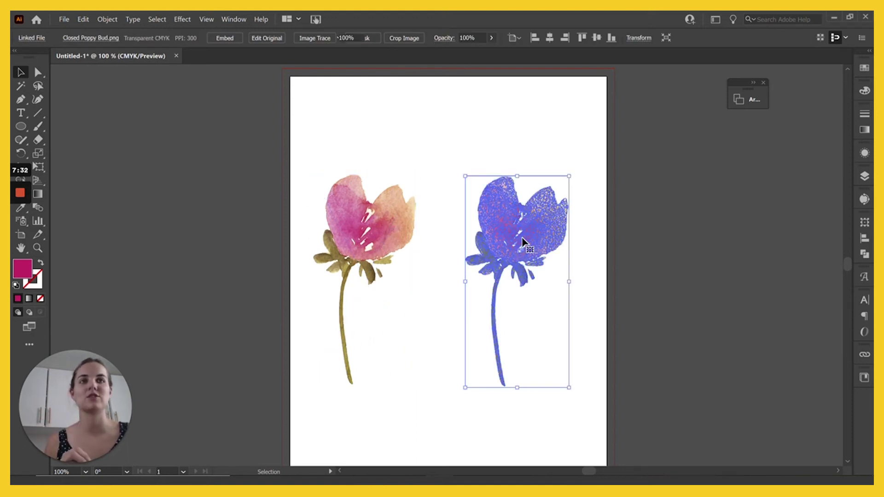
{"action": "left_click", "coordinate": [596, 244]}
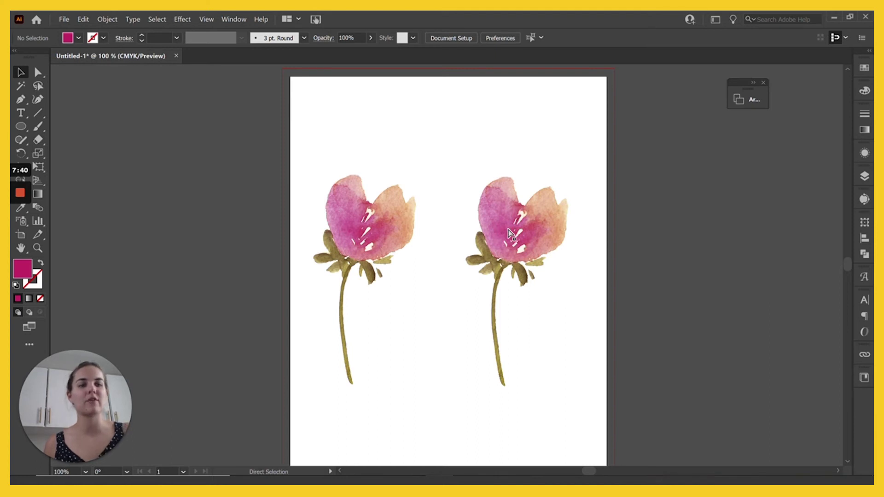
{"action": "key", "text": "ctrl+equal"}
{"action": "key", "text": "ctrl+equal"}
{"action": "key", "text": "ctrl+equal"}
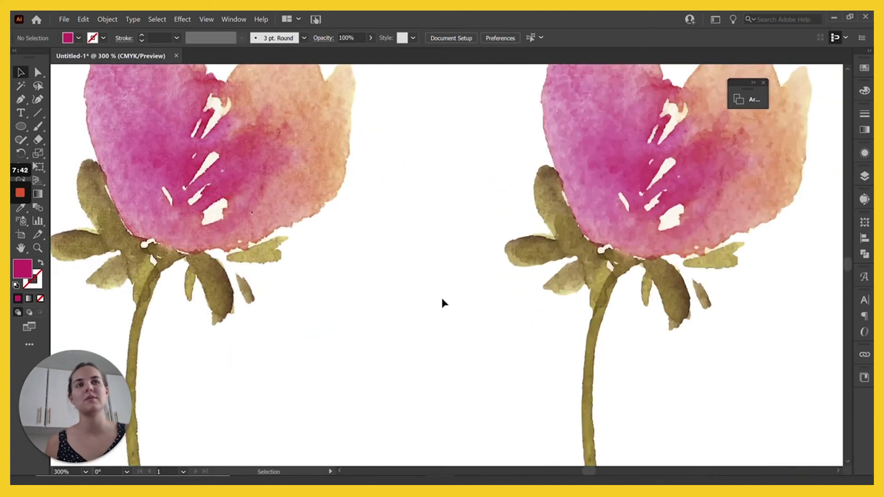
Pan and zoom in on the traced right poppy's leaves and stem for a close comparison.
{"action": "scroll", "coordinate": [441, 299], "scroll_direction": "right", "scroll_amount": 5}
{"action": "scroll", "coordinate": [441, 299], "scroll_direction": "left", "scroll_amount": 4}
{"action": "scroll", "coordinate": [442, 303], "scroll_direction": "left", "scroll_amount": 4}
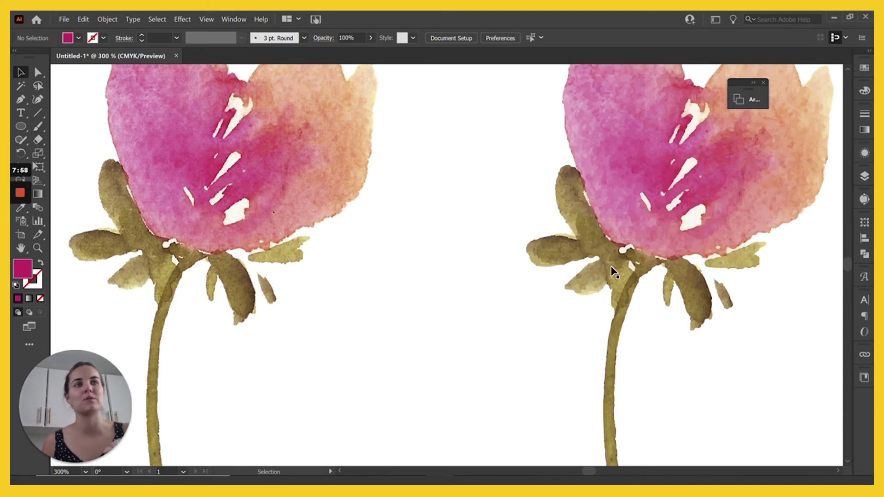
{"action": "scroll", "coordinate": [612, 266], "scroll_direction": "right", "scroll_amount": 3}
{"action": "scroll", "coordinate": [508, 270], "scroll_direction": "right", "scroll_amount": 1}
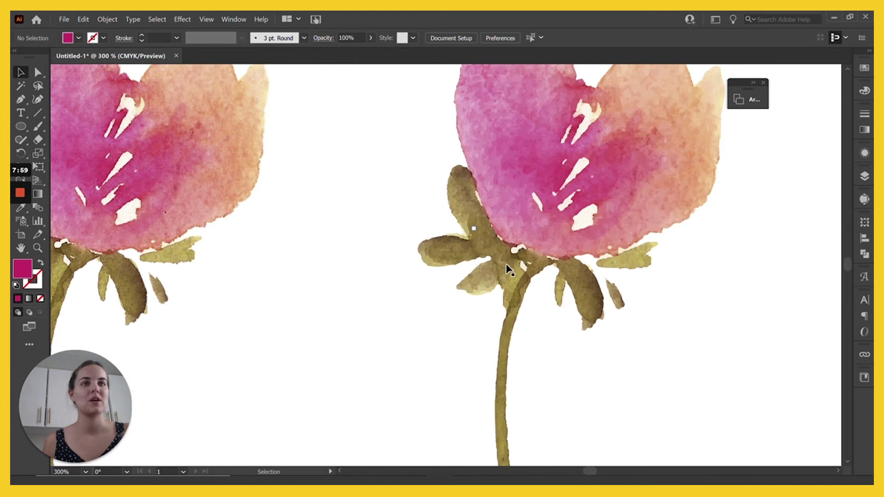
{"action": "scroll", "coordinate": [508, 270], "scroll_direction": "up", "scroll_amount": 2}
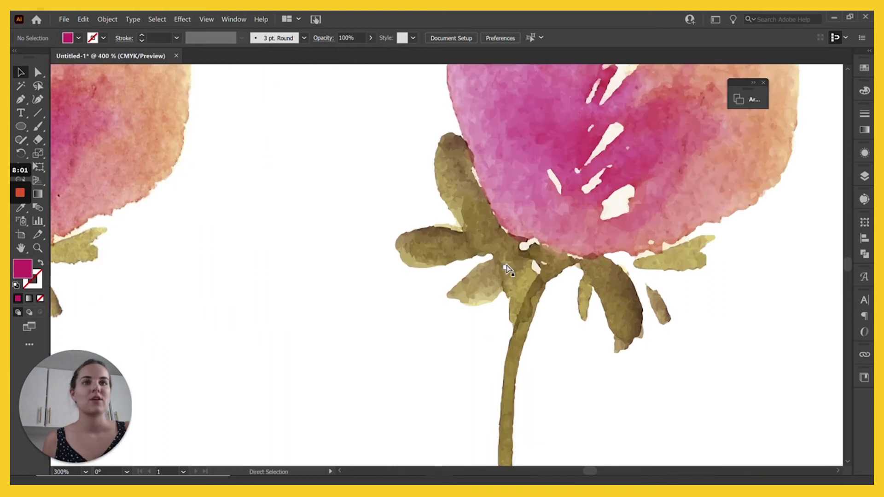
{"action": "scroll", "coordinate": [508, 270], "scroll_direction": "up", "scroll_amount": 3}
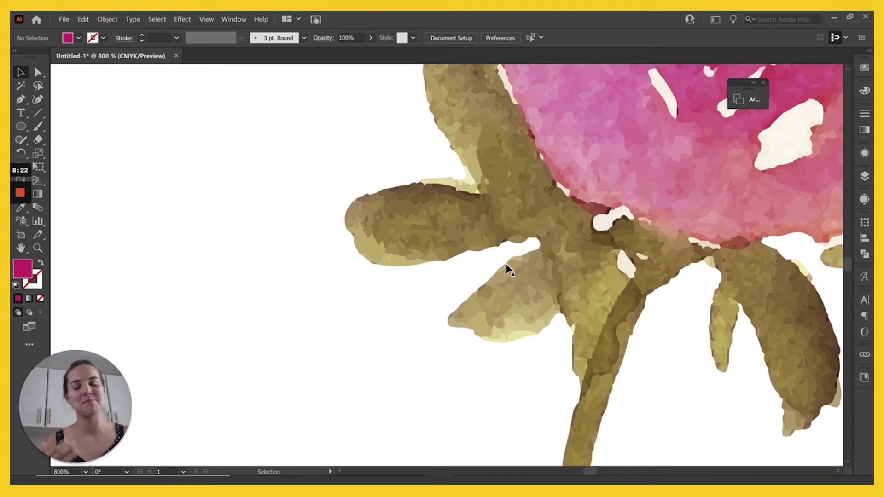
{"action": "scroll", "coordinate": [509, 270], "scroll_direction": "down", "scroll_amount": 4}
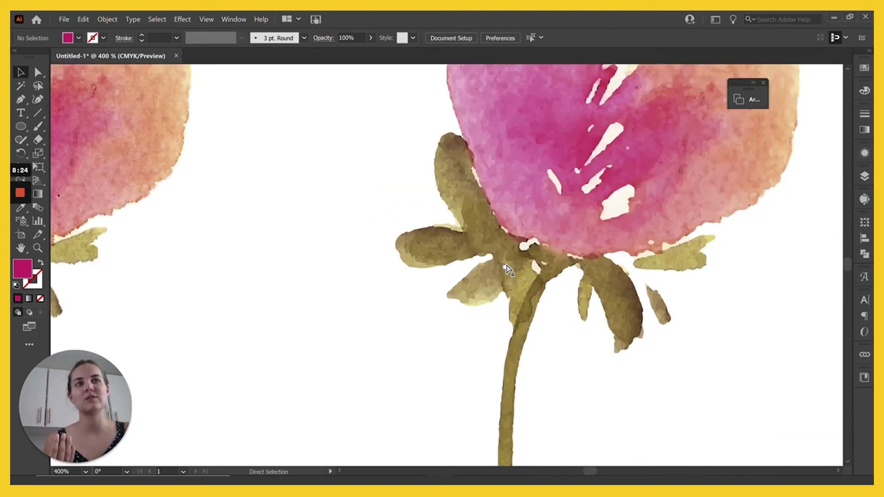
With the Selection tool, zoom in and select the traced poppy to reveal its vector paths.
{"action": "key", "text": "v"}
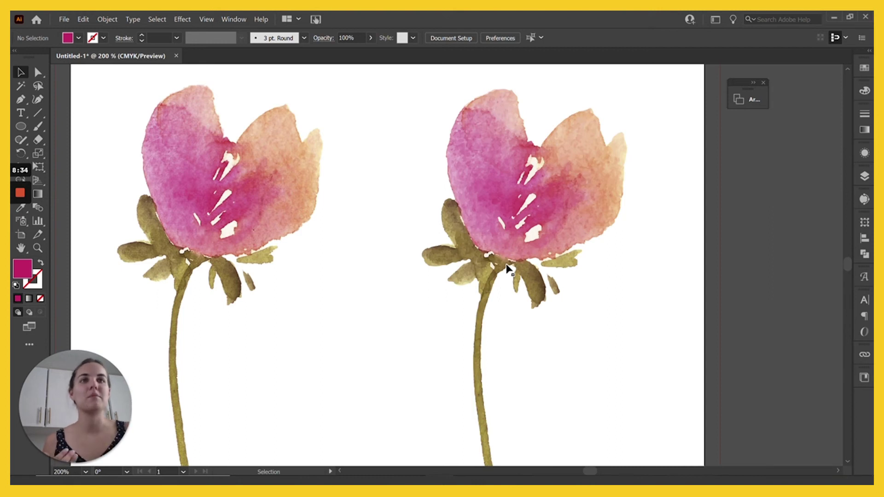
{"action": "scroll", "coordinate": [509, 269], "scroll_direction": "up", "scroll_amount": 3}
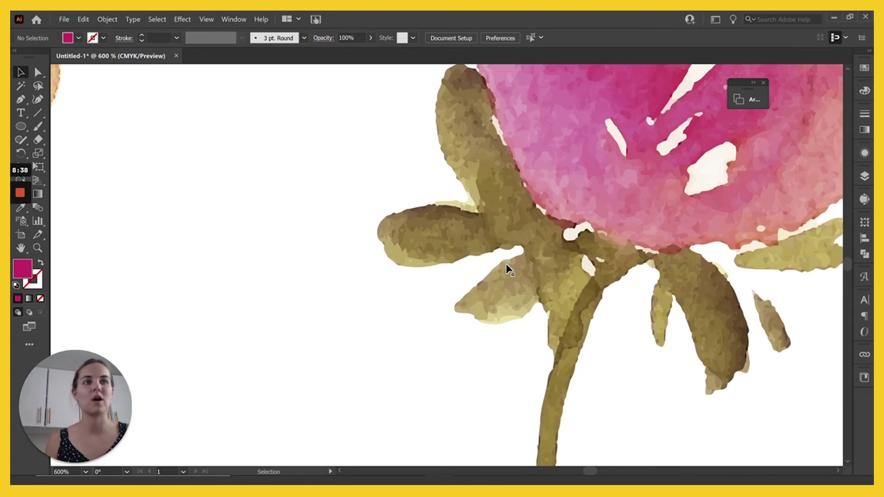
{"action": "left_click", "coordinate": [571, 164]}
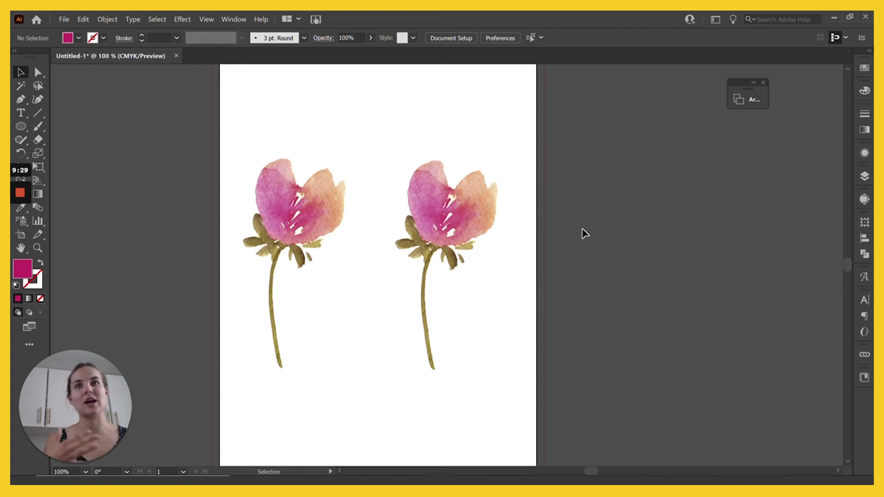
{"action": "left_click", "coordinate": [314, 201]}
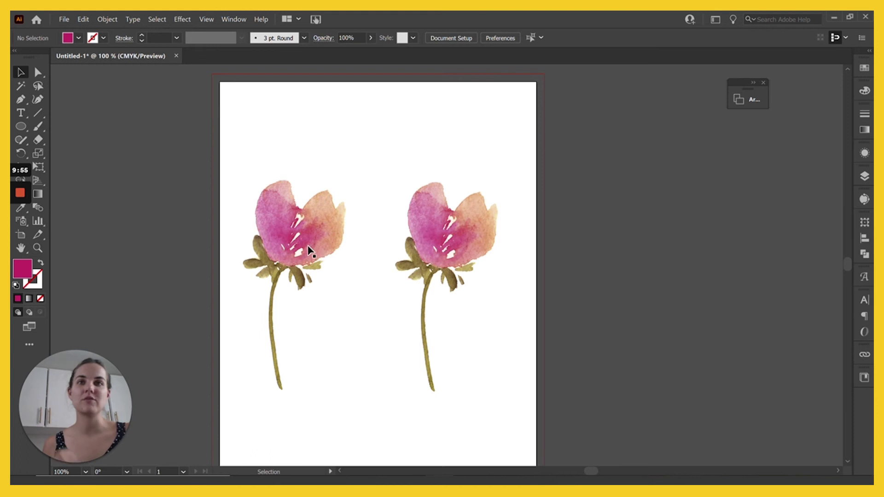
{"action": "left_click", "coordinate": [309, 251]}
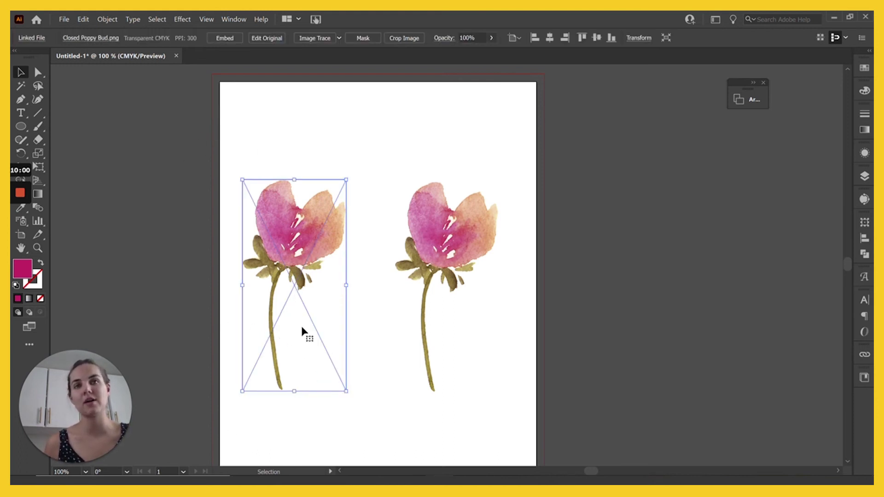
{"action": "left_click_drag", "start_coordinate": [301, 256], "coordinate": [248, 160]}
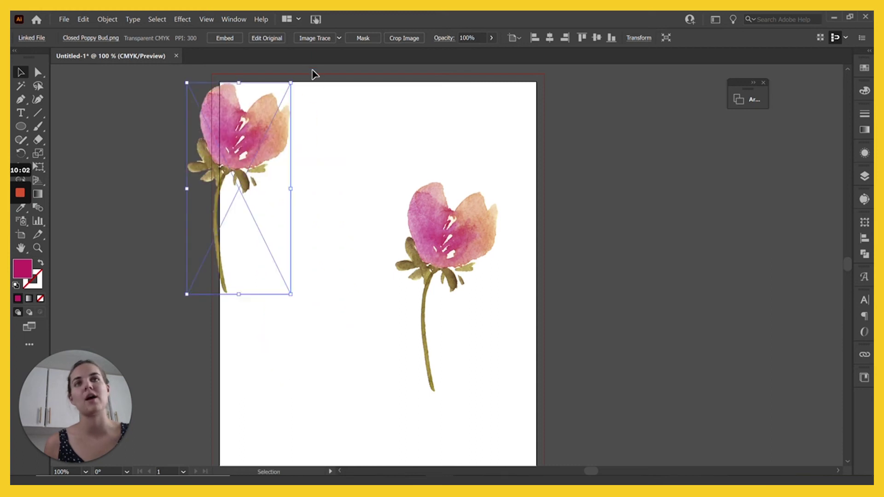
{"action": "left_click_drag", "start_coordinate": [298, 83], "coordinate": [326, 119]}
{"action": "left_click_drag", "start_coordinate": [256, 152], "coordinate": [316, 229]}
{"action": "left_click", "coordinate": [419, 123]}
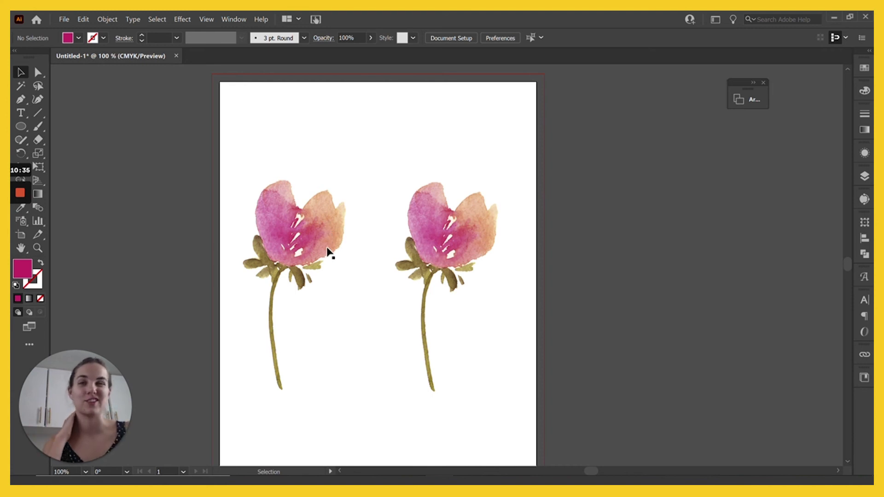
{"action": "left_click", "coordinate": [479, 241]}
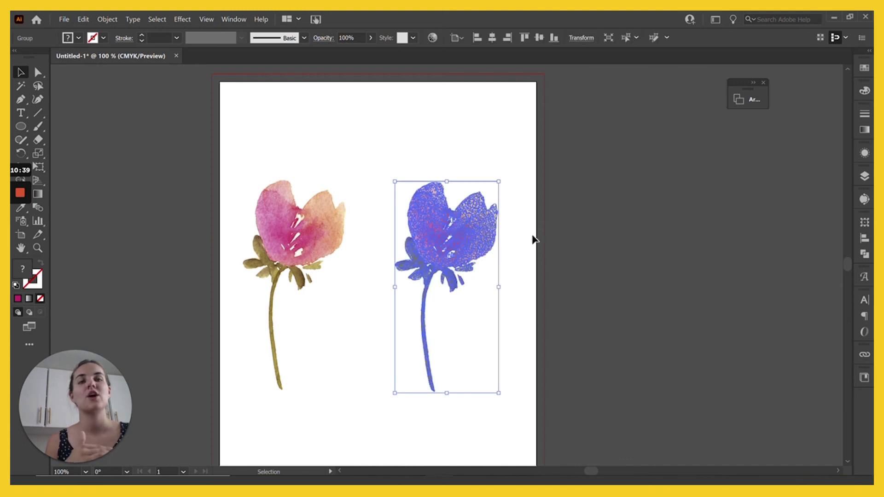
{"action": "left_click", "coordinate": [547, 261]}
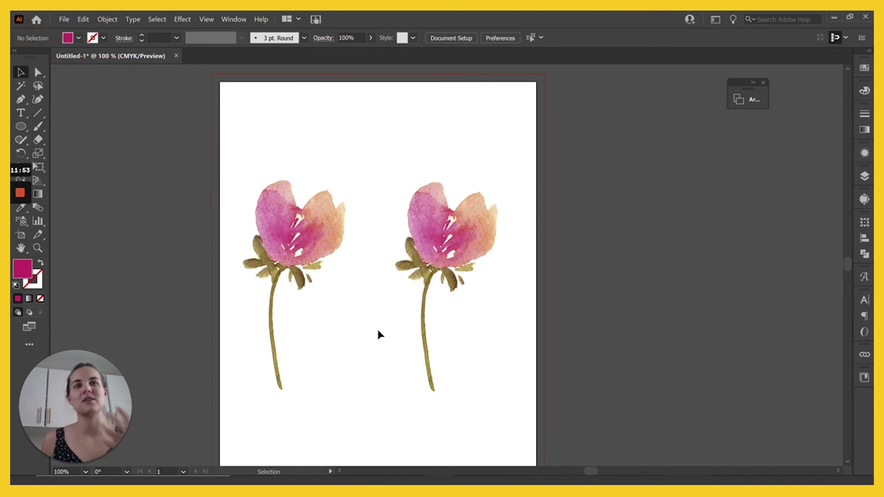
{"action": "left_click", "coordinate": [295, 266]}
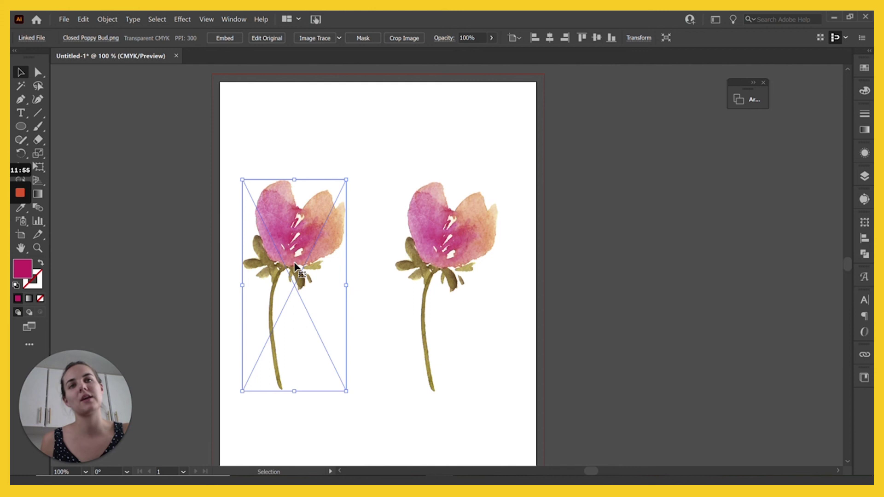